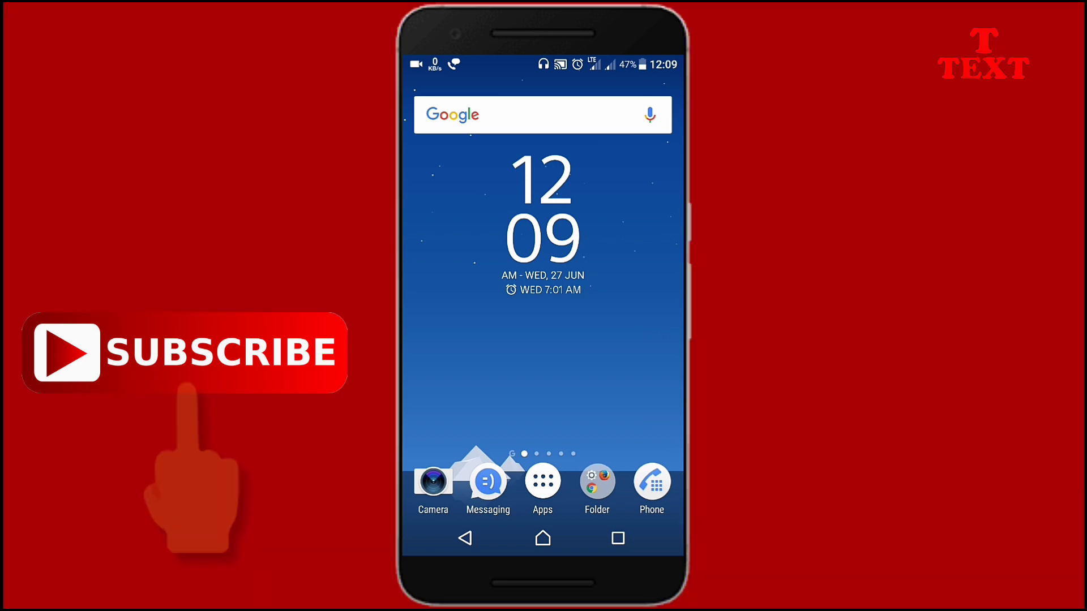
Step: Launch PhotoWiz from the second page of the Android app drawer
left_click(542, 481)
left_click_drag(622, 295, 453, 294)
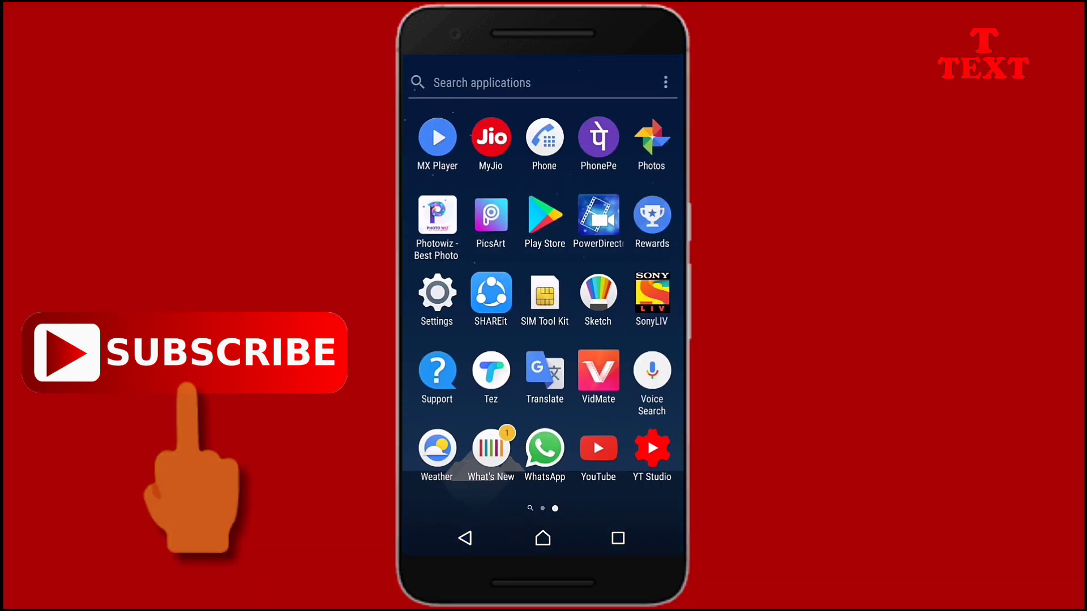
left_click(435, 215)
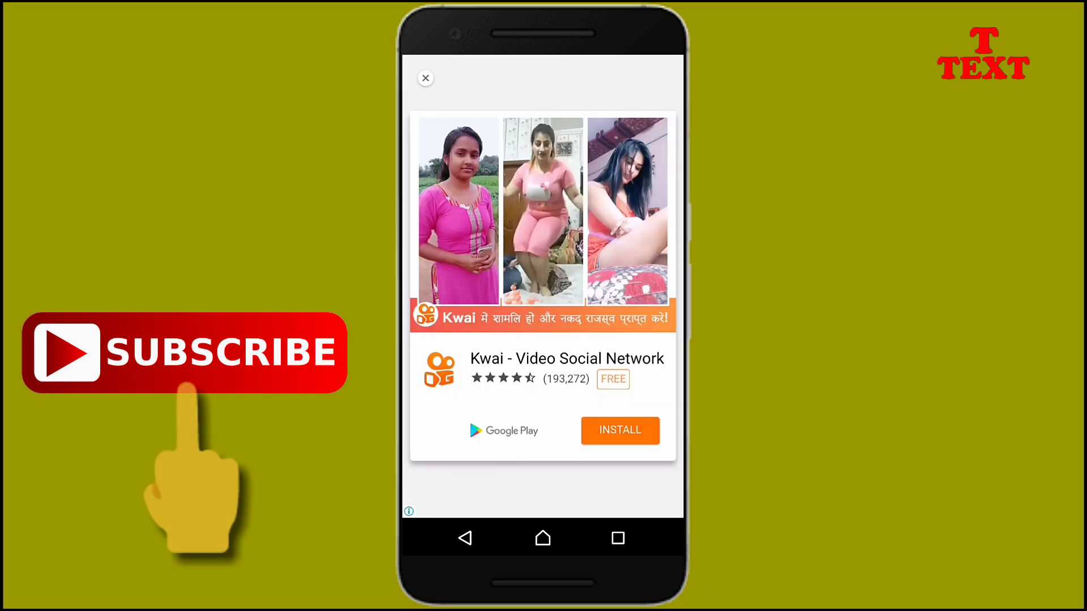
Step: Dismiss the full-screen ad and scroll through the Bokeh Effect style thumbnails
left_click(425, 78)
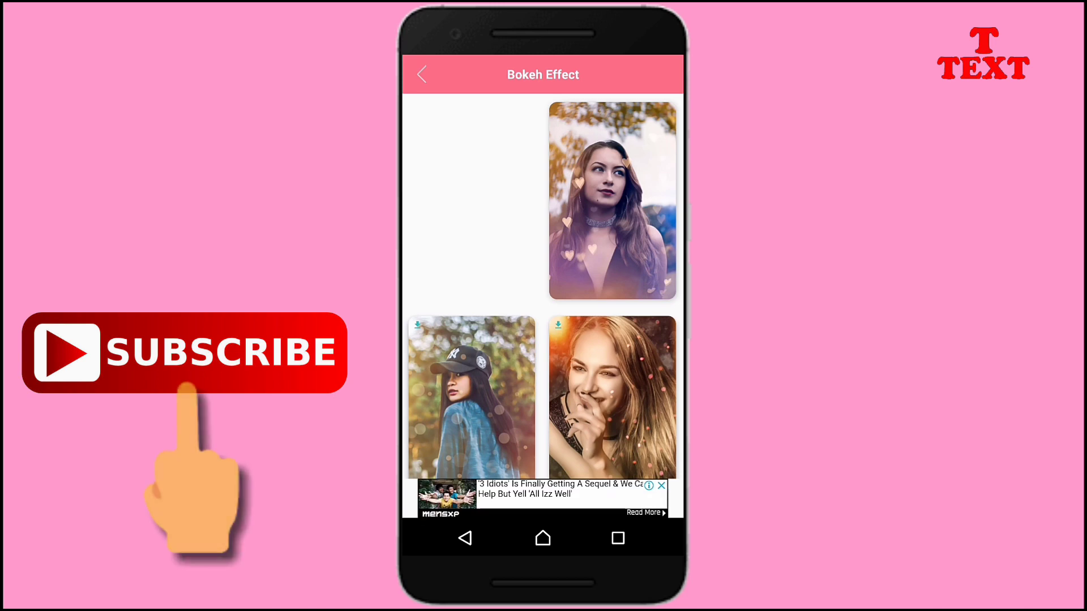
scroll(542, 287, "down", 5)
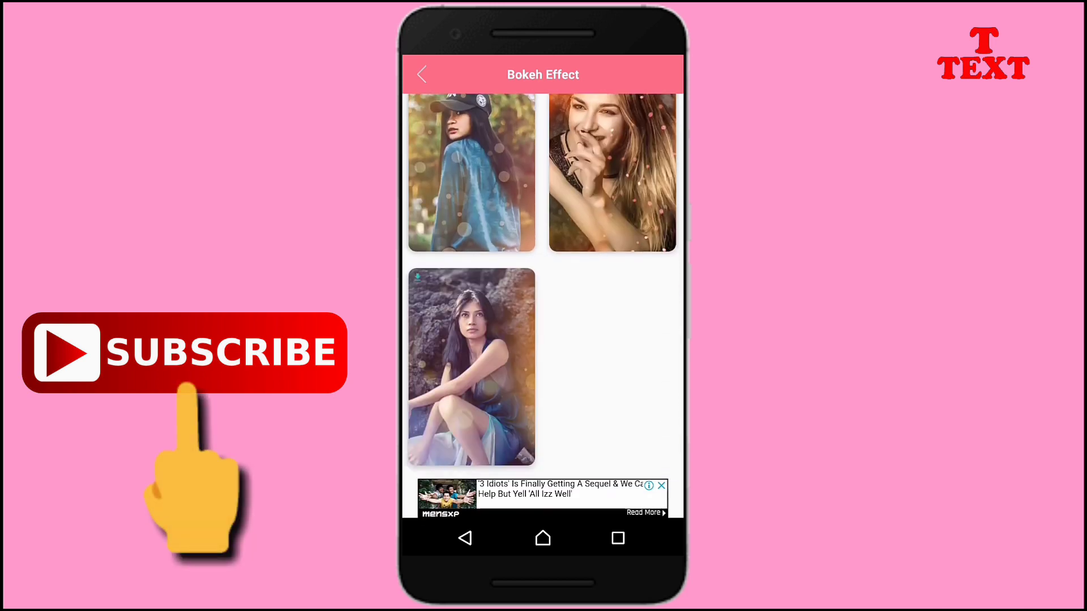
scroll(541, 287, "down", 3)
scroll(542, 287, "down", 3)
scroll(542, 287, "down", 2)
scroll(541, 287, "down", 3)
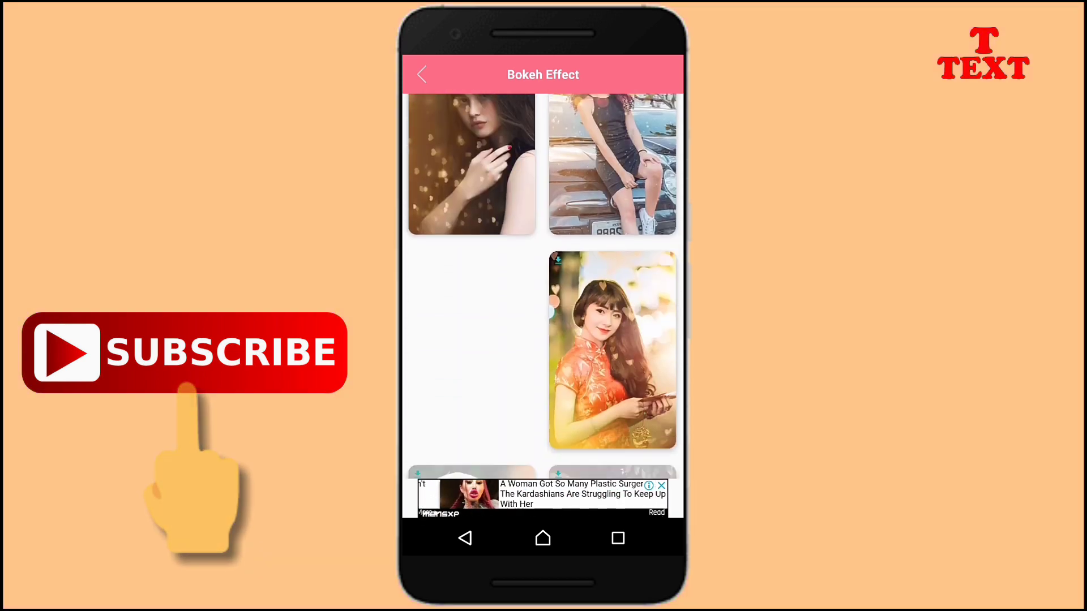
scroll(542, 287, "down", 1)
scroll(541, 287, "down", 3)
scroll(541, 287, "down", 2)
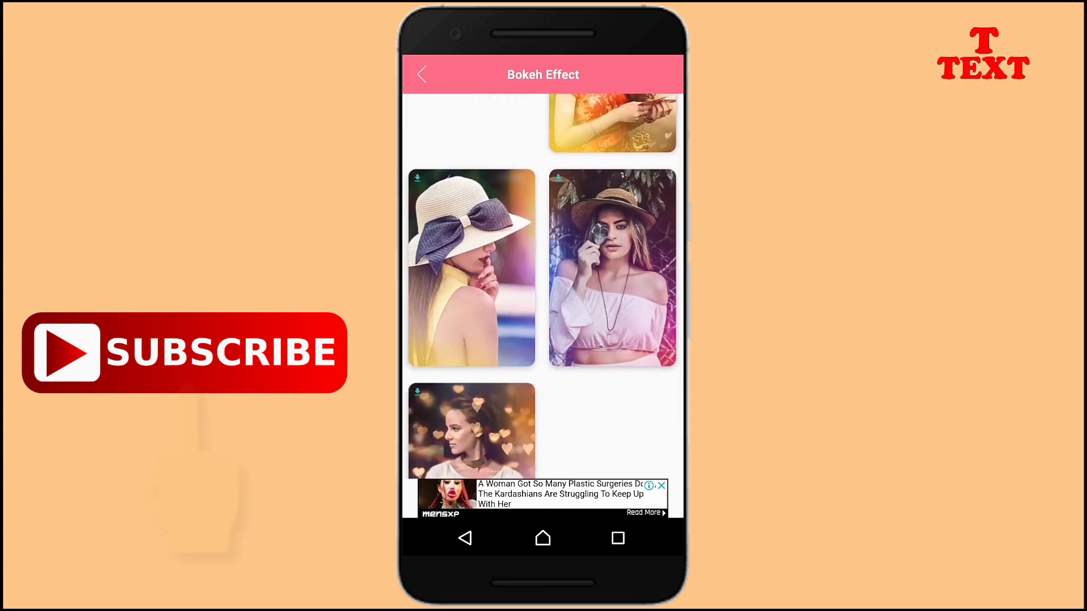
scroll(542, 287, "down", 4)
scroll(542, 287, "down", 1)
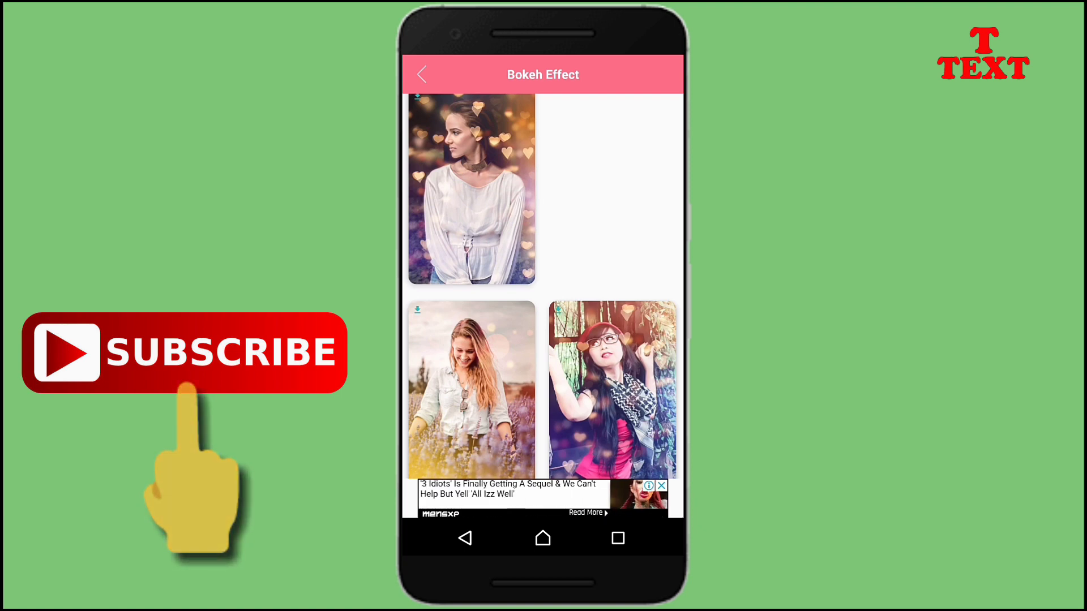
scroll(542, 287, "down", 1)
scroll(542, 287, "down", 3)
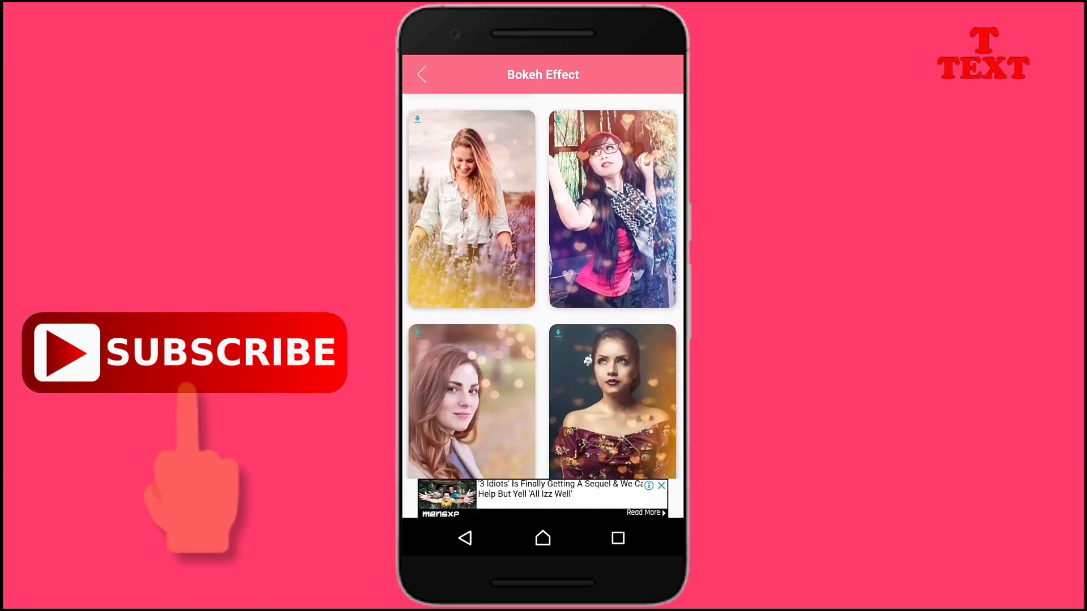
scroll(542, 287, "down", 5)
scroll(541, 287, "down", 5)
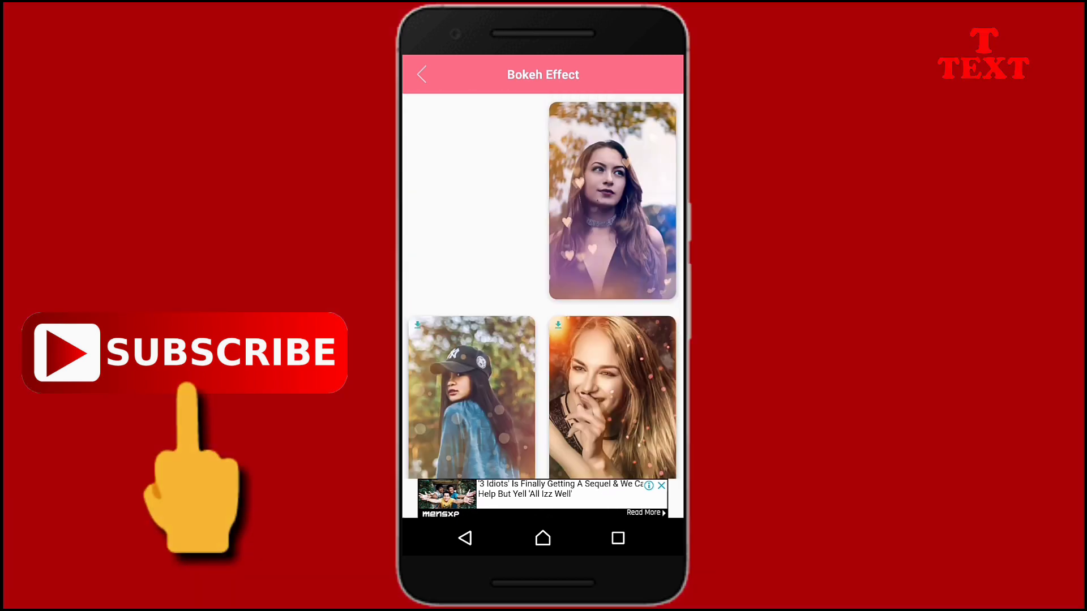
Step: Choose the top-right heart bokeh sample style
left_click(612, 200)
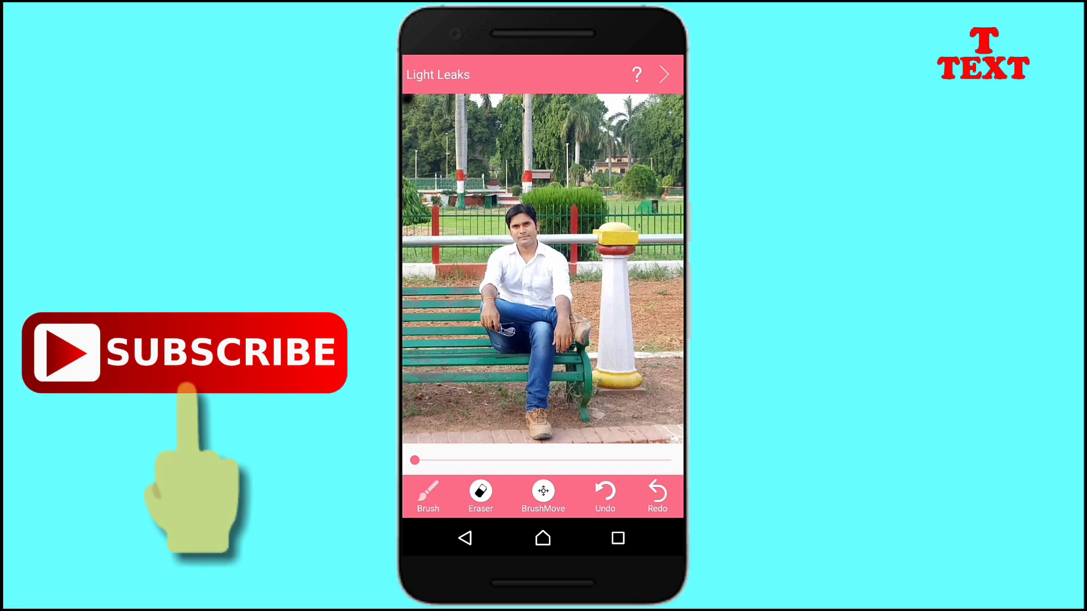
Step: Brush over the man at maximum strength to exclude him from the heart bokeh
mouse_move(526, 218)
left_mouse_down()
mouse_move(527, 317)
mouse_move(540, 254)
mouse_move(544, 278)
left_mouse_up()
left_click_drag(415, 460, 658, 460)
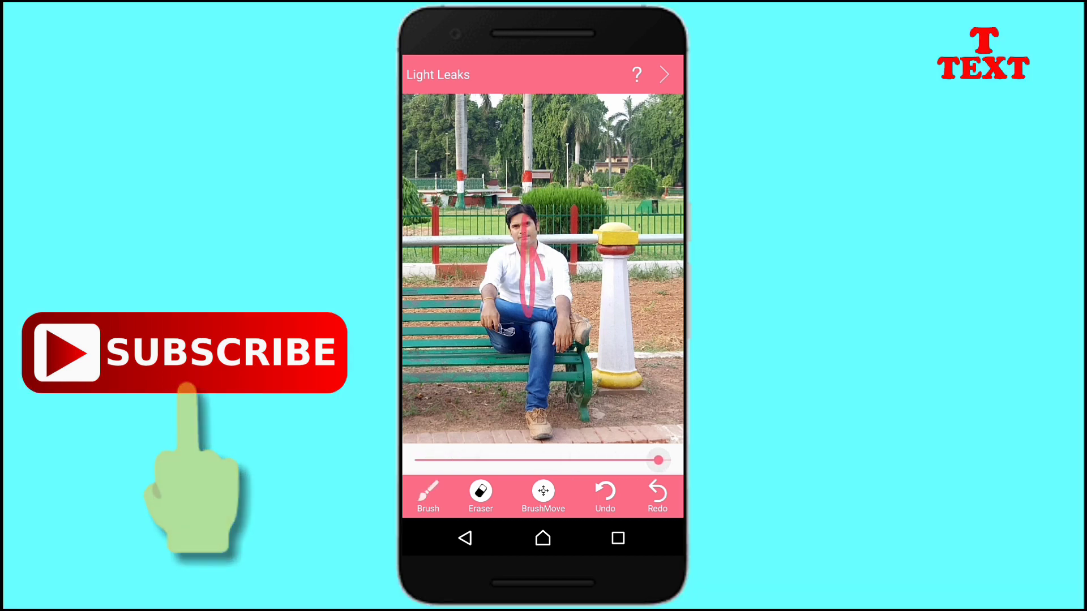
mouse_move(525, 223)
left_mouse_down()
mouse_move(530, 326)
mouse_move(540, 282)
mouse_move(566, 305)
mouse_move(558, 271)
mouse_move(560, 346)
mouse_move(543, 435)
mouse_move(552, 339)
mouse_move(509, 308)
mouse_move(525, 344)
mouse_move(492, 288)
mouse_move(498, 300)
mouse_move(521, 226)
mouse_move(532, 227)
mouse_move(566, 266)
mouse_move(498, 286)
mouse_move(513, 291)
mouse_move(518, 258)
mouse_move(500, 333)
mouse_move(541, 423)
mouse_move(539, 337)
mouse_move(566, 405)
mouse_move(556, 409)
mouse_move(580, 317)
mouse_move(542, 219)
mouse_move(460, 280)
mouse_move(521, 427)
mouse_move(476, 262)
mouse_move(495, 251)
mouse_move(521, 431)
mouse_move(481, 306)
mouse_move(499, 427)
mouse_move(464, 311)
mouse_move(461, 392)
mouse_move(548, 401)
mouse_move(591, 283)
mouse_move(577, 422)
left_mouse_up()
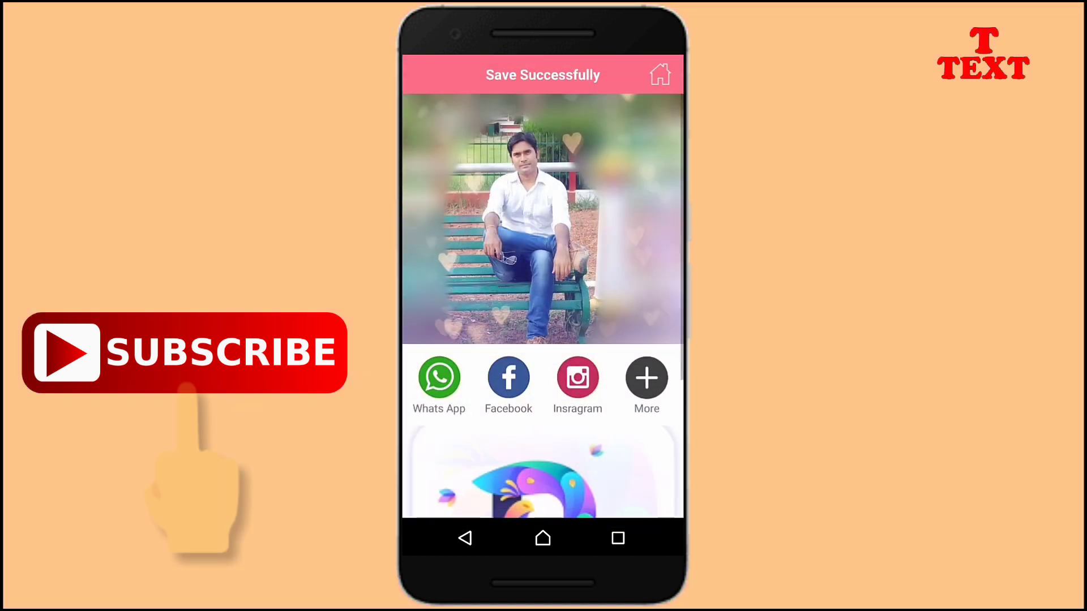
Step: Leave the saved-result screen and return to the PhotoWiz home menu
left_click(465, 538)
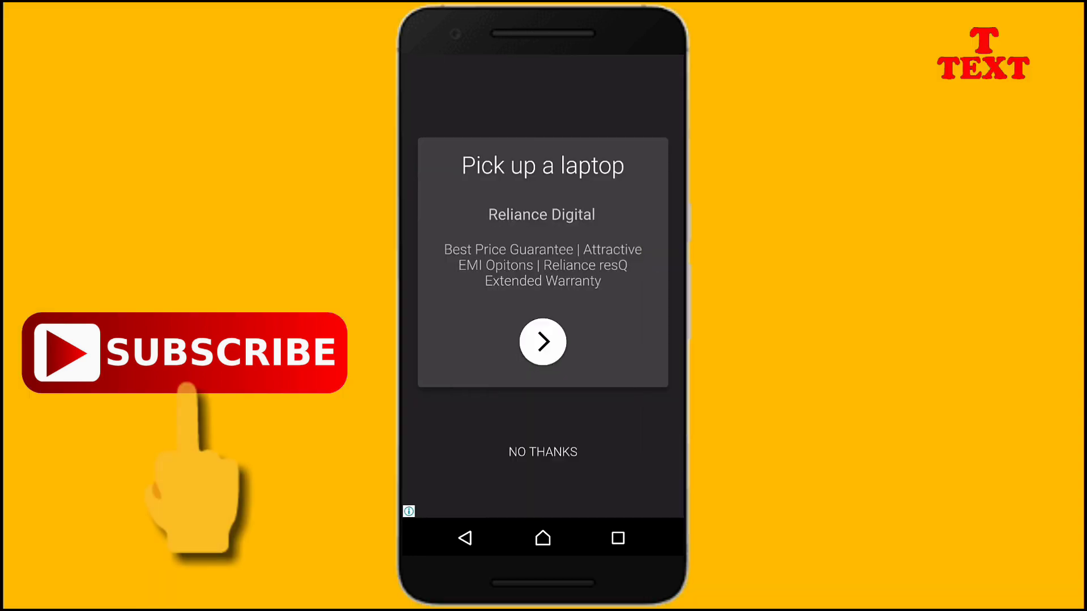
Step: Open the 3D Water effect styles and dismiss the advertisement covering them
left_click(464, 538)
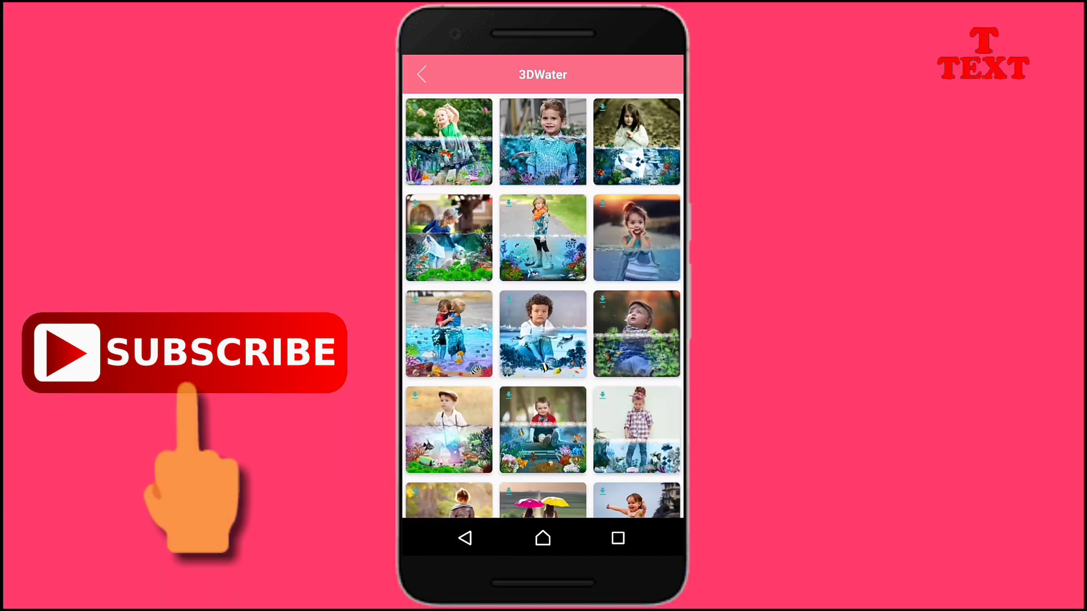
left_click(664, 75)
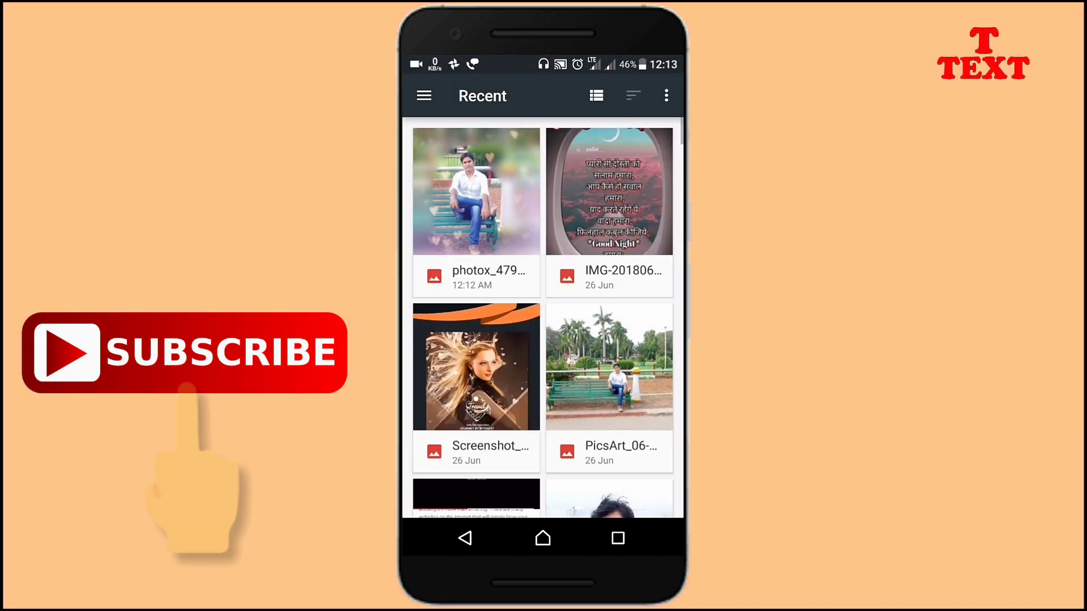
Step: Scroll the Recent photos grid and pick the IMG_20180 photo of the man in sunglasses
scroll(542, 317, "down", 3)
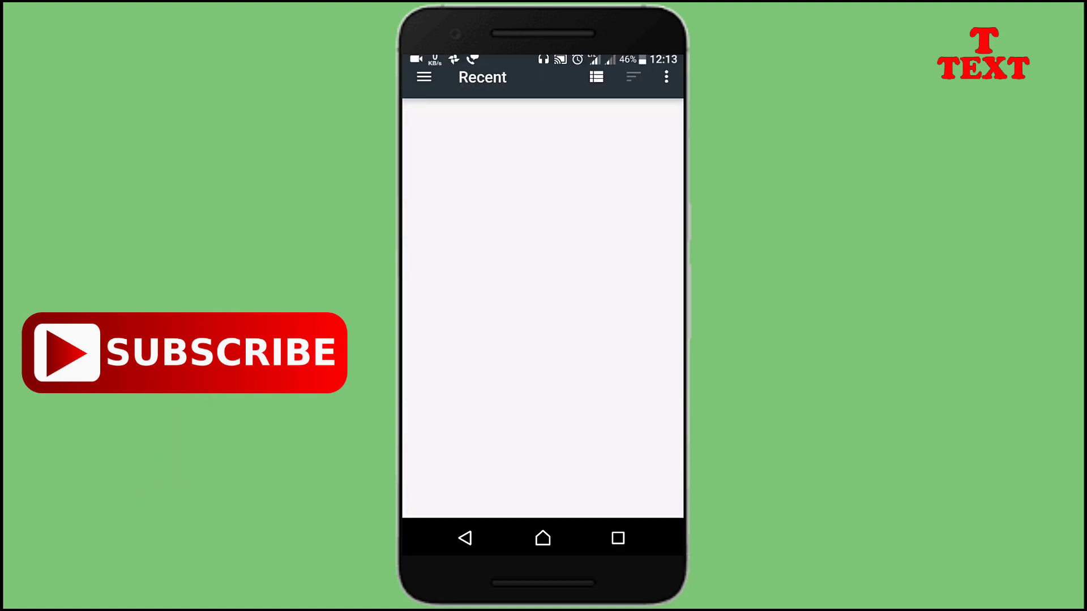
scroll(543, 317, "down", 3)
scroll(543, 317, "down", 3)
scroll(542, 317, "down", 3)
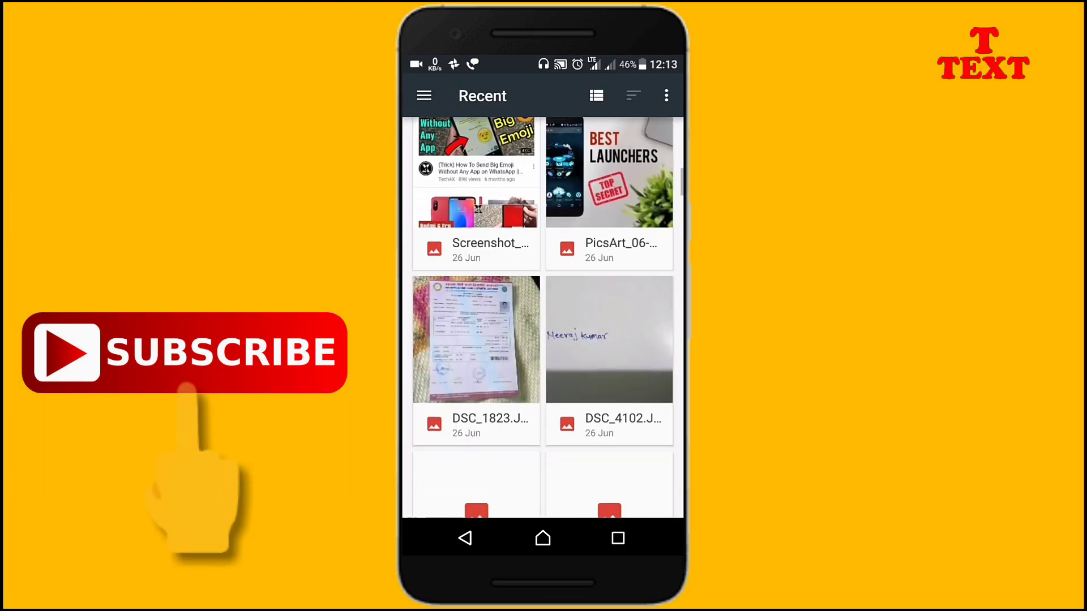
scroll(543, 317, "down", 5)
scroll(543, 317, "down", 1)
scroll(543, 317, "down", 3)
scroll(543, 317, "down", 3)
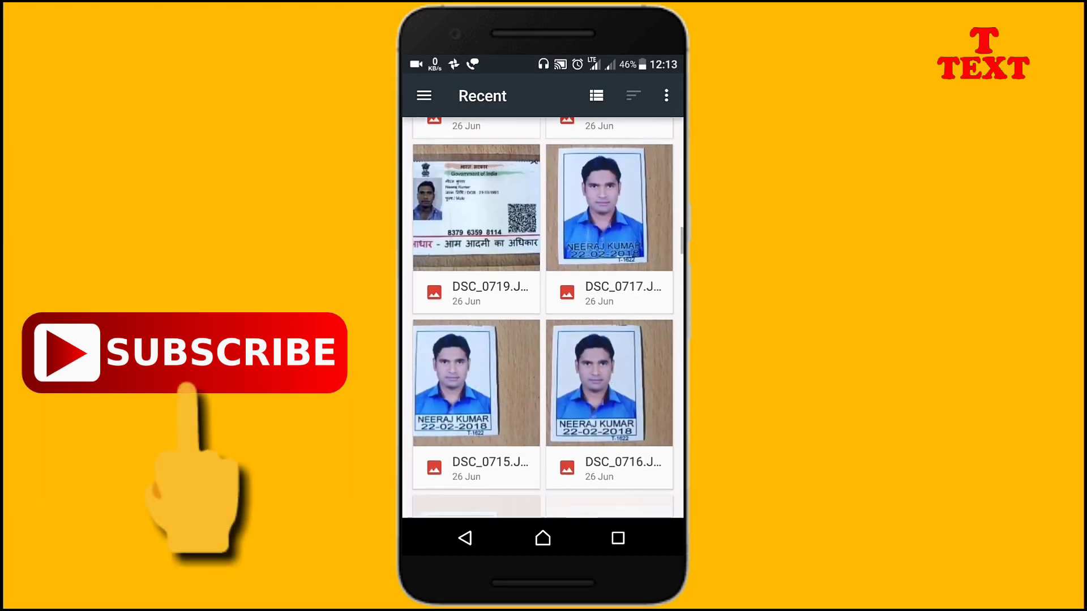
scroll(542, 317, "down", 3)
scroll(543, 317, "down", 3)
scroll(542, 317, "down", 3)
scroll(543, 317, "down", 3)
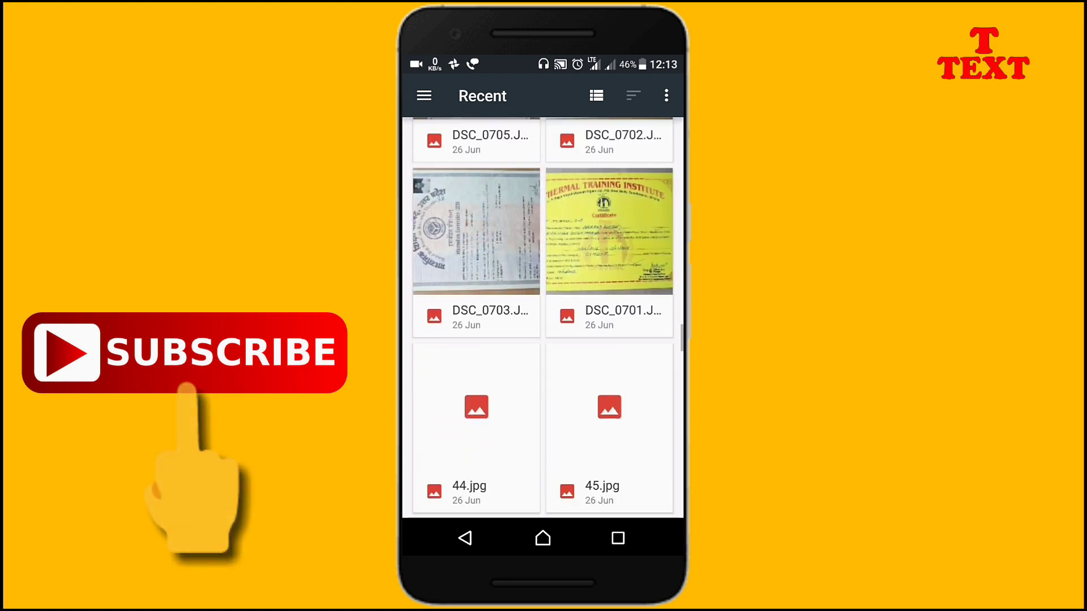
scroll(542, 317, "down", 5)
scroll(543, 317, "down", 2)
scroll(543, 317, "up", 2)
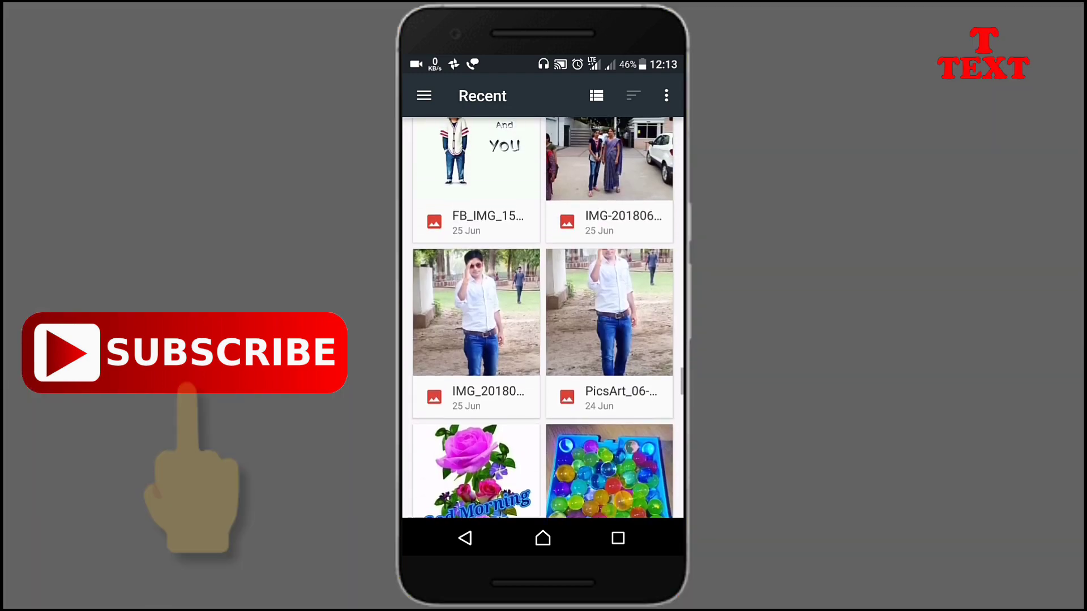
left_click(476, 312)
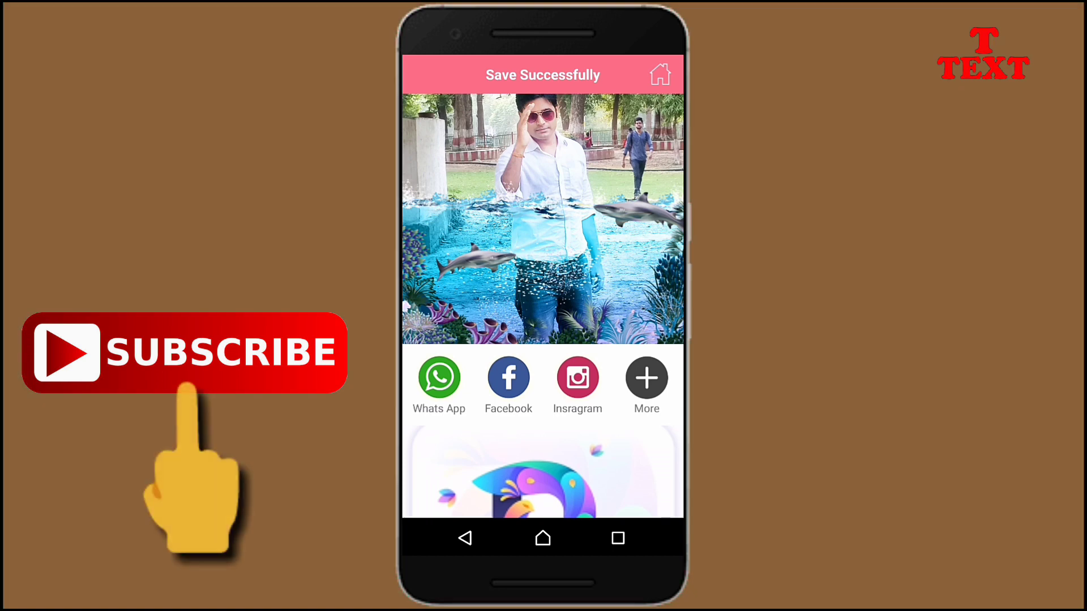
Step: Exit PhotoWiz to the launcher home screen with the clock widget and dock
left_click(542, 538)
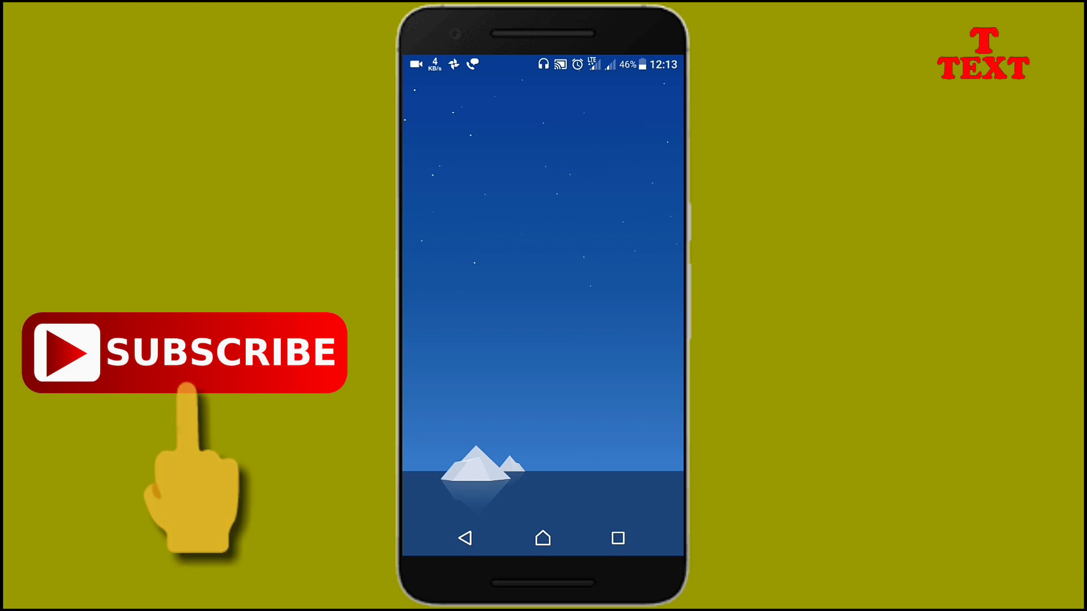
left_click(542, 538)
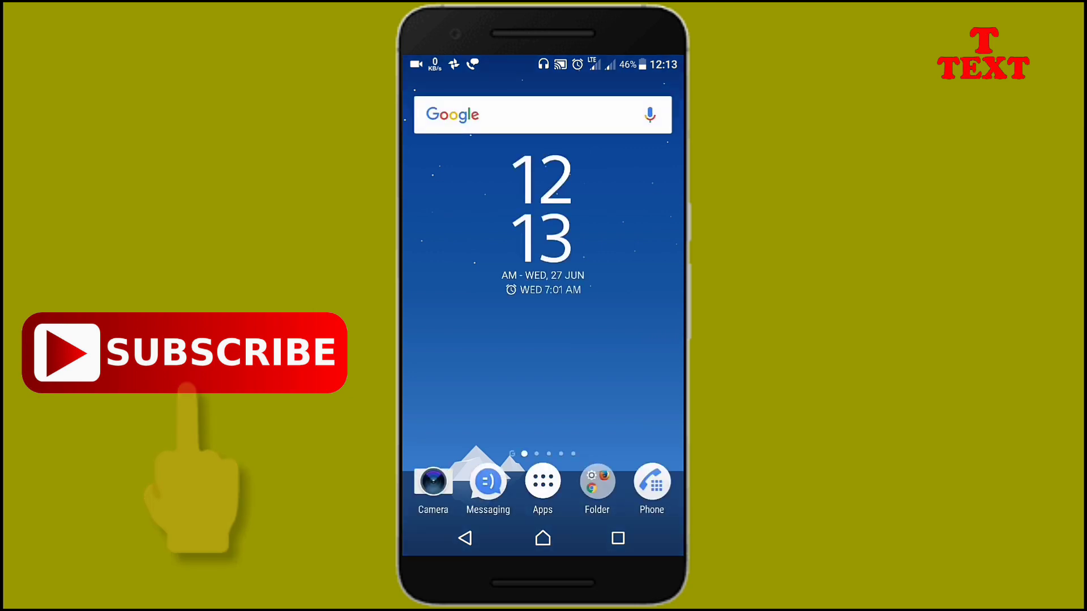